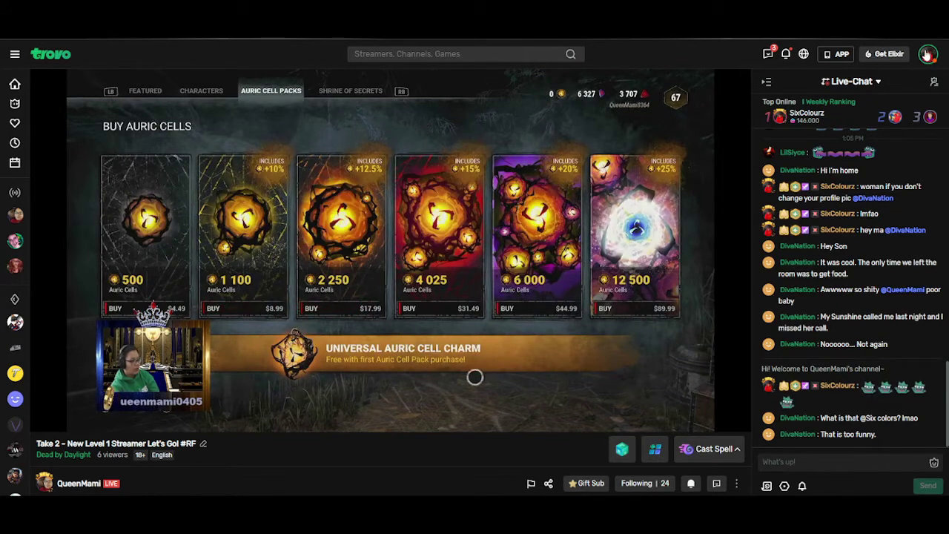
- Open the account menu from the avatar at the top right
click(929, 54)
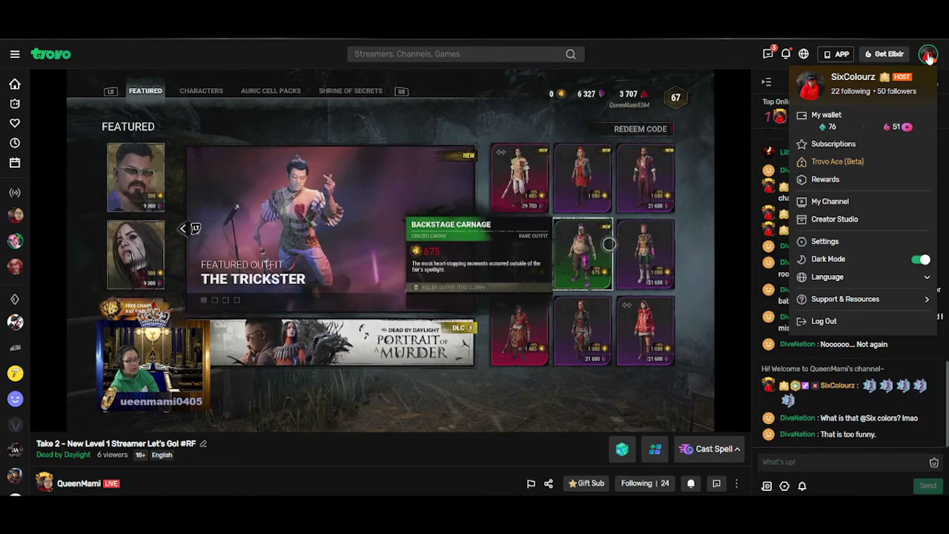
click(814, 85)
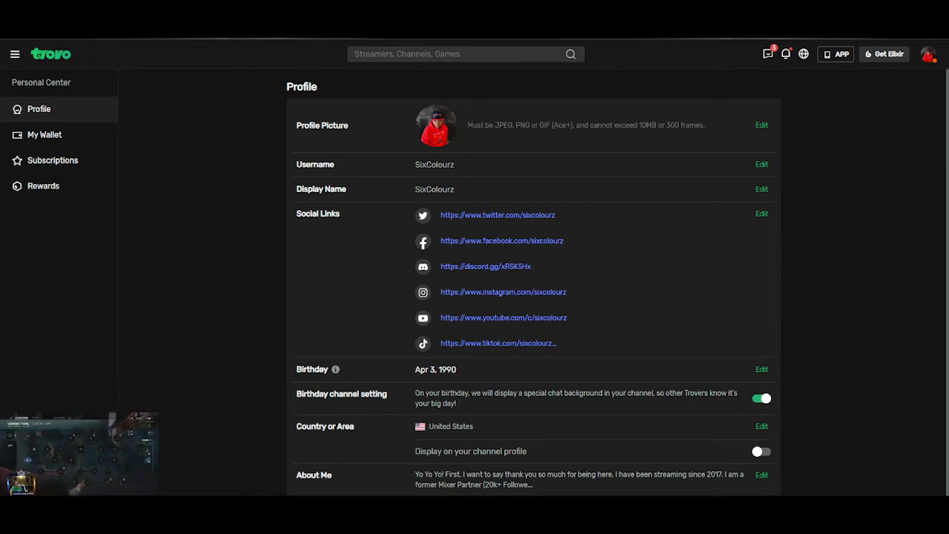
- Return from the Profile page to the live Dead by Daylight stream
click(15, 53)
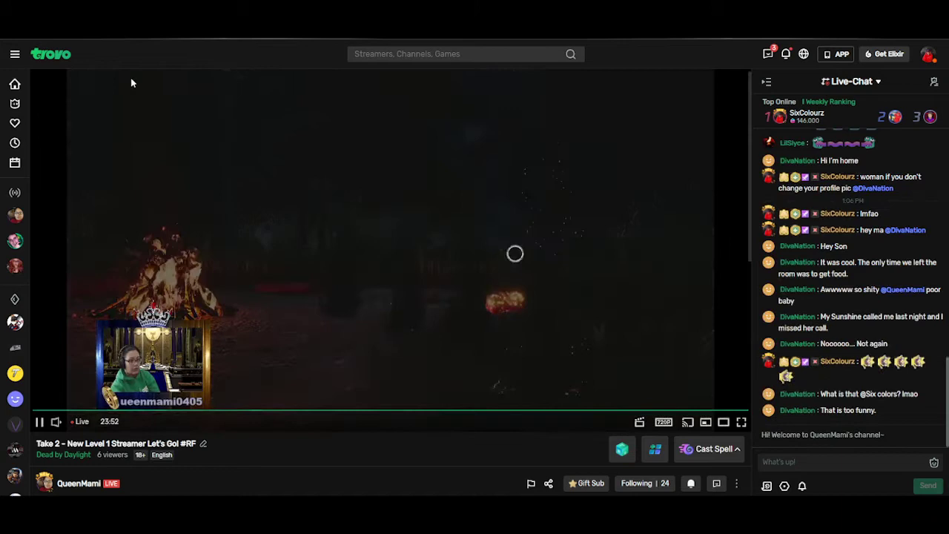